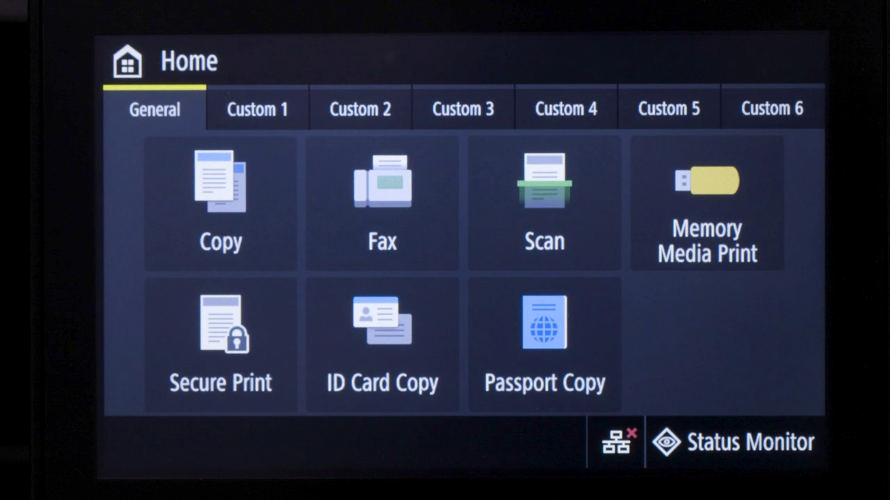
Enable the printer's wireless LAN via Custom 1 > Wireless LAN Settings
click(256, 111)
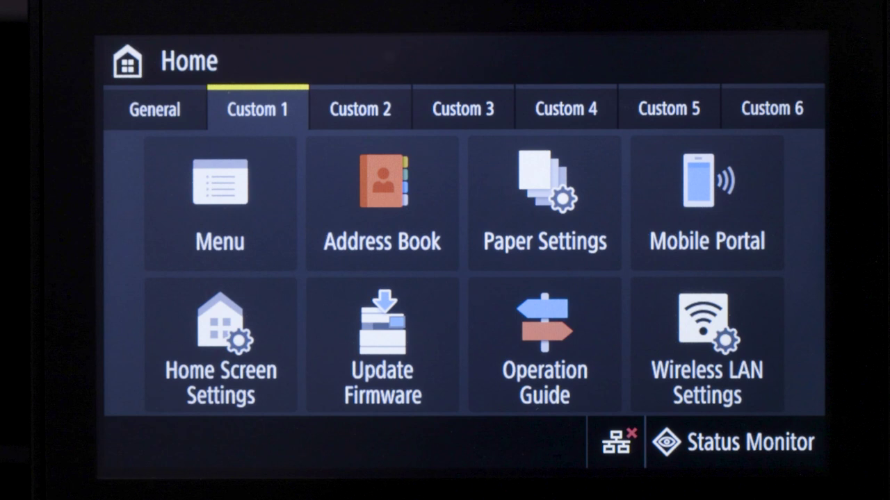
click(705, 333)
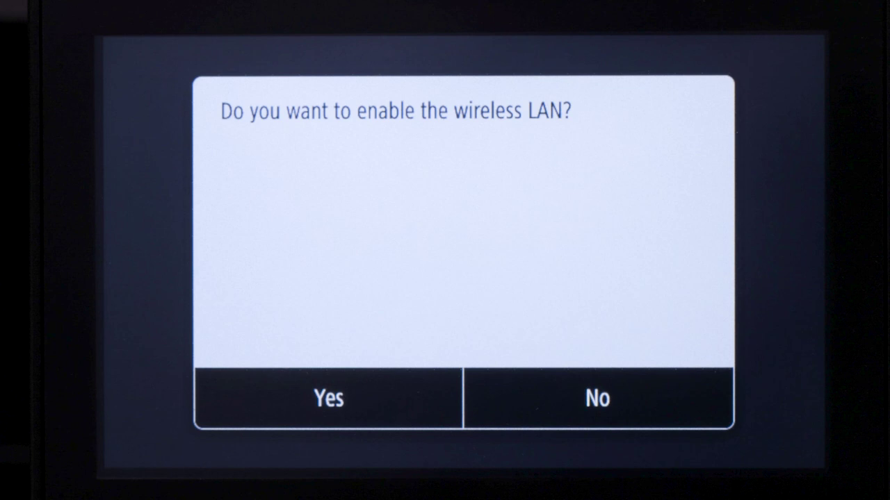
click(328, 398)
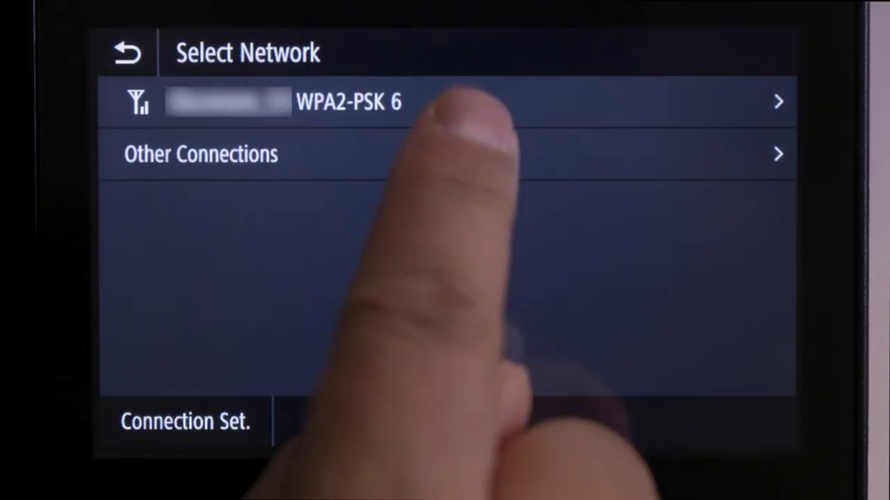
Join the WPA2-PSK Wi-Fi network with its password and dismiss the connected confirmation
click(476, 104)
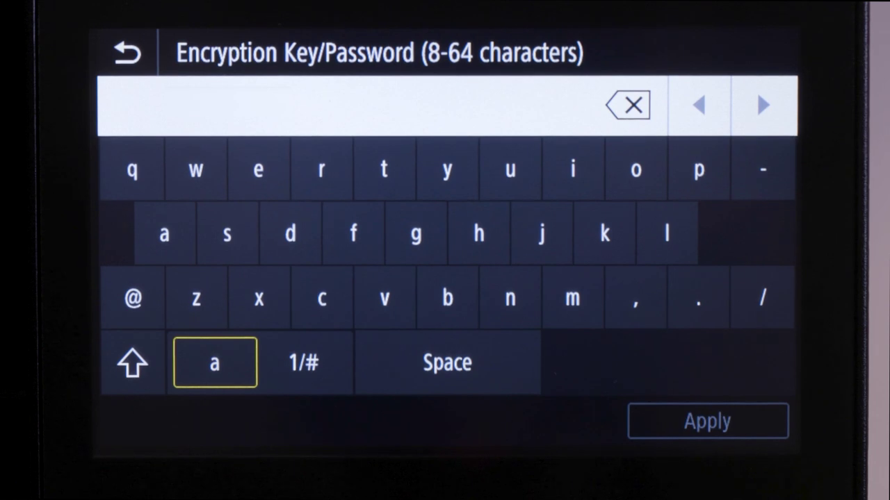
click(510, 169)
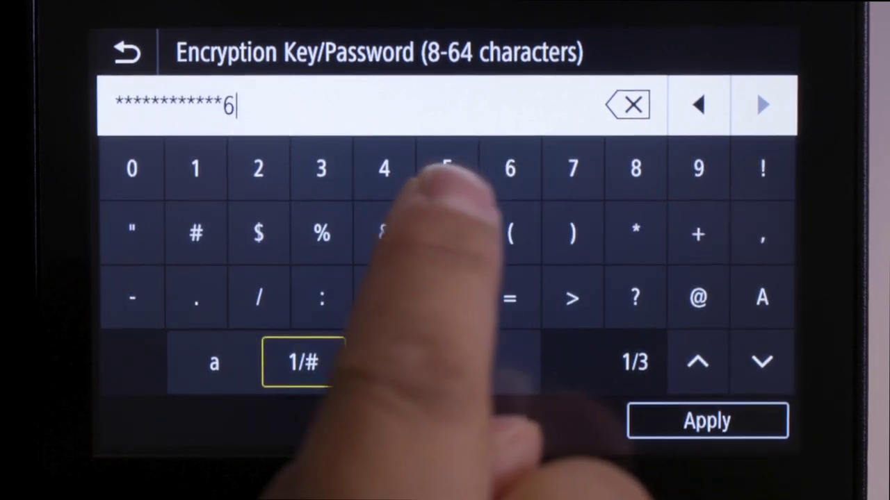
click(384, 169)
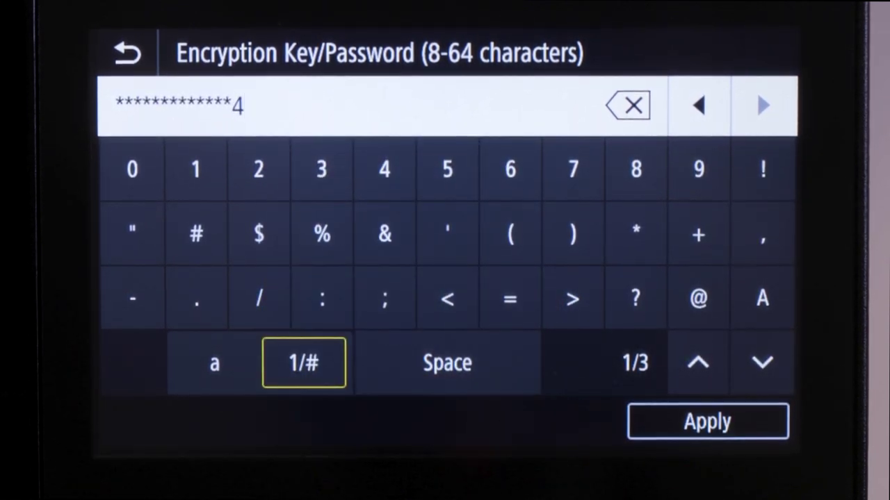
click(695, 422)
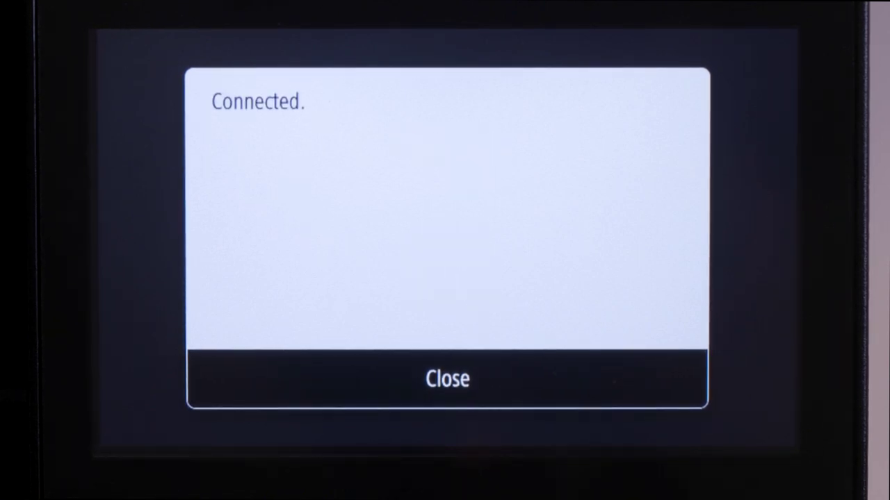
click(450, 375)
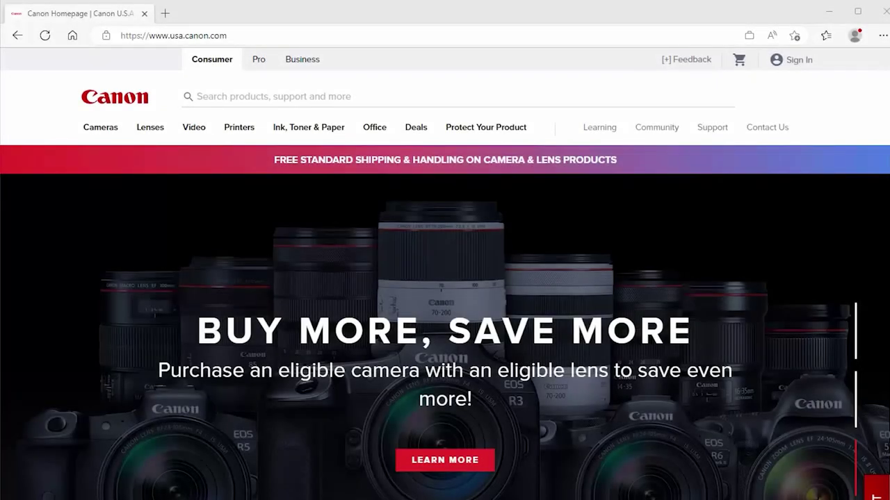
Go to usa.canon.com/support and open the Color imageCLASS MF753Cdw support page
click(201, 36)
text(usa.can)
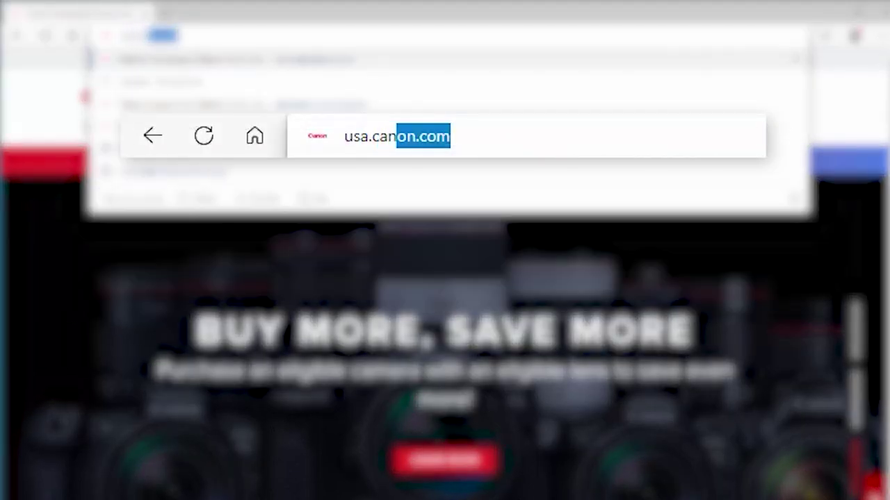
text(on.com)
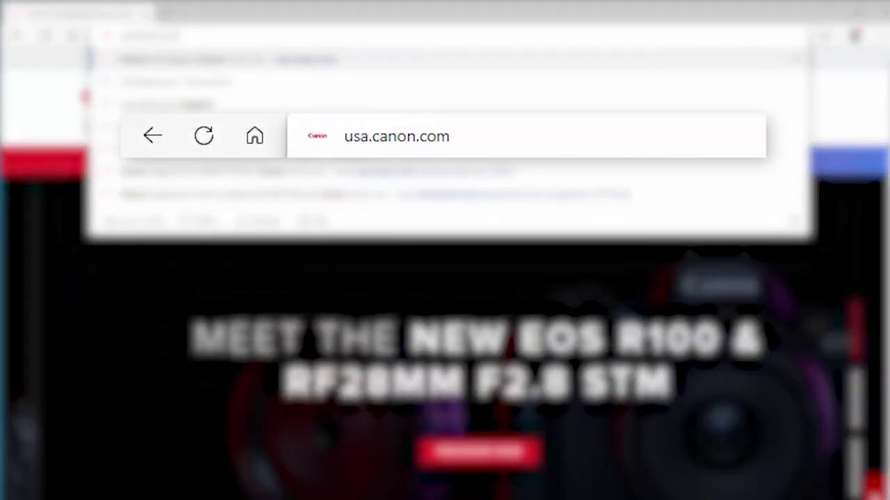
text(/support)
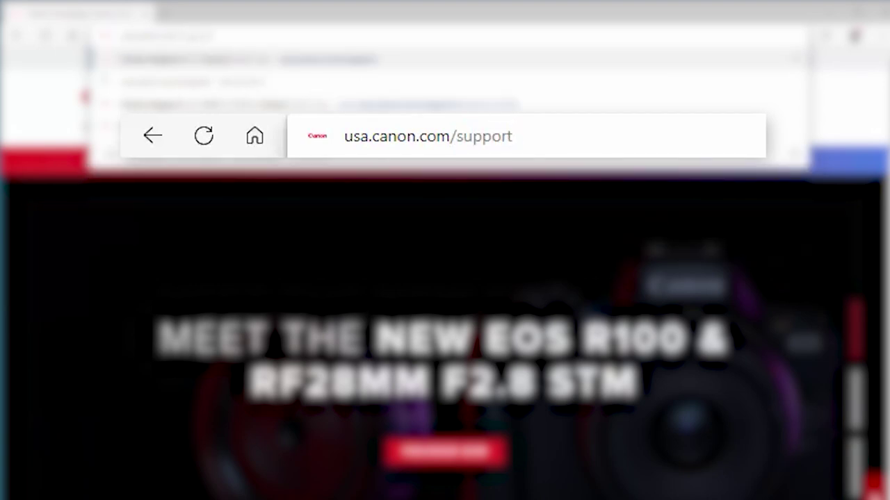
key(Return)
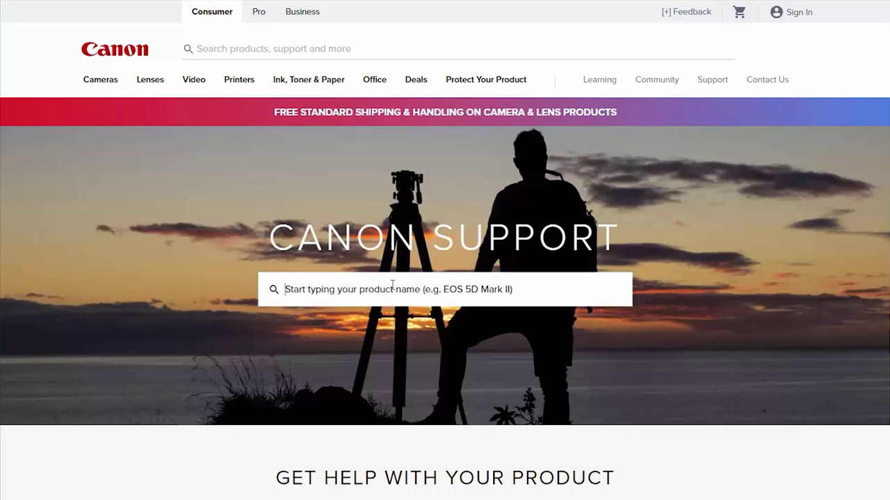
text(image)
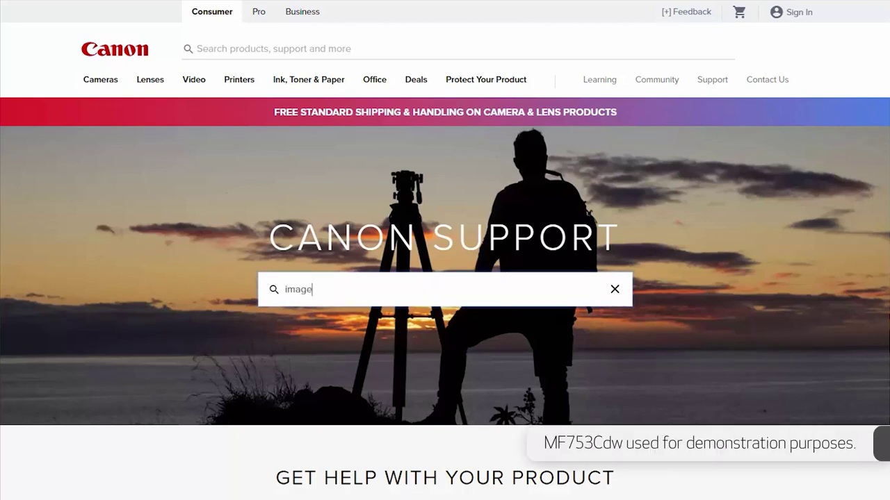
text(CLASS )
text(MF753)
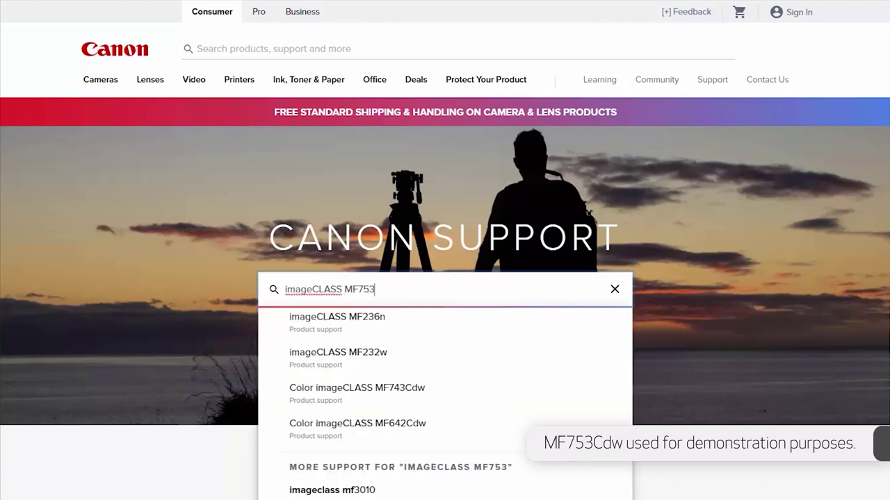
text(Cdw)
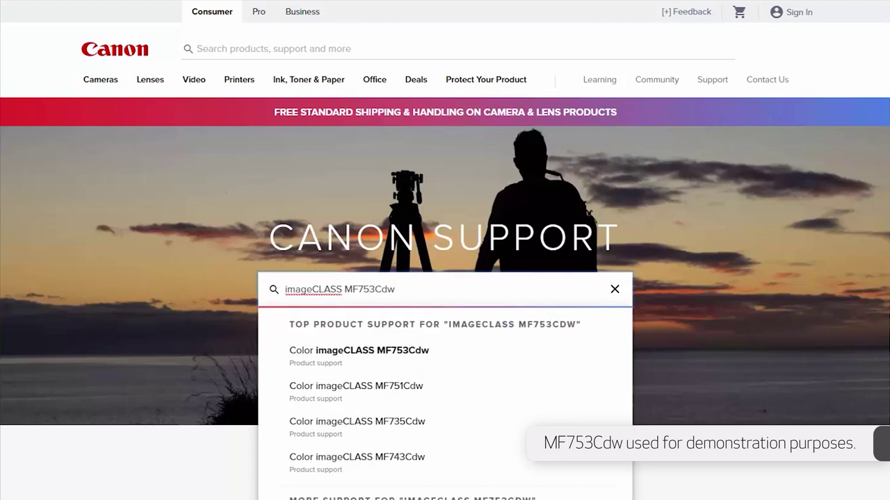
click(400, 356)
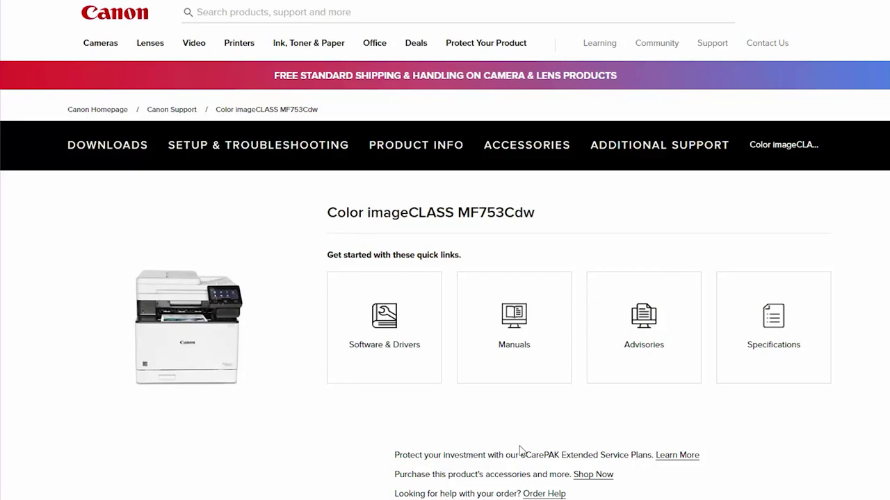
Save the MF Scan Utility installer from the software and drivers downloads
click(384, 330)
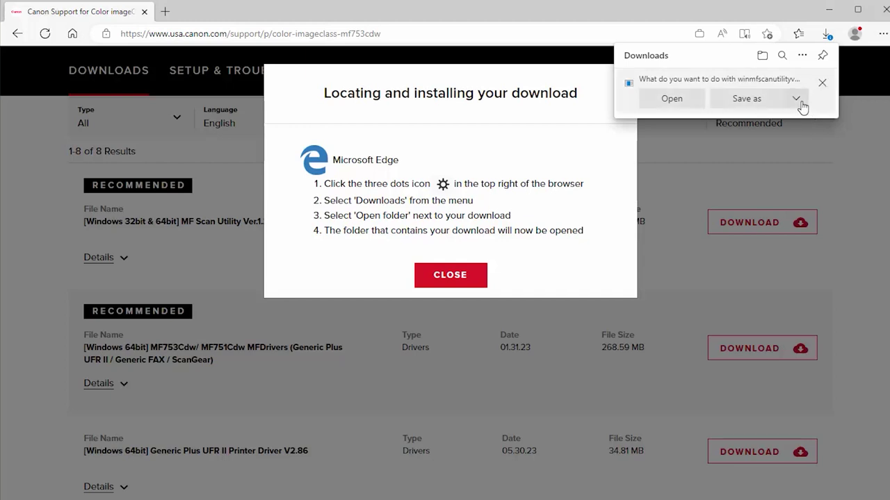
click(798, 103)
click(777, 120)
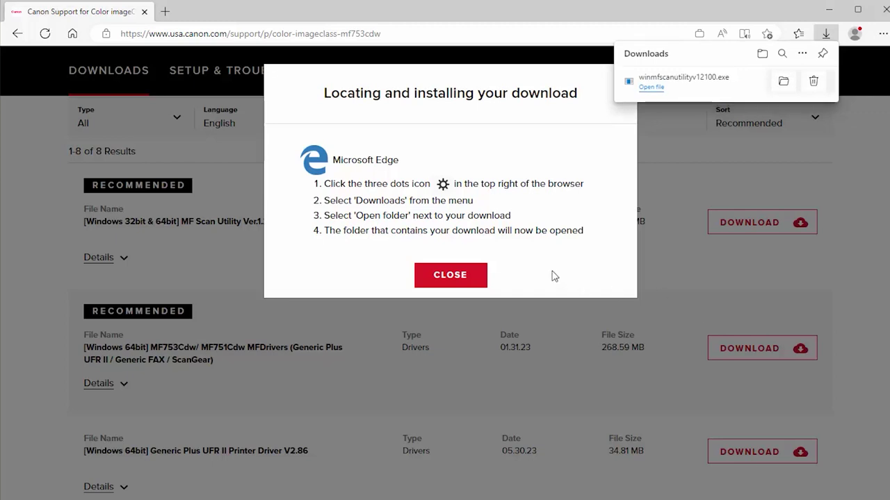
click(448, 277)
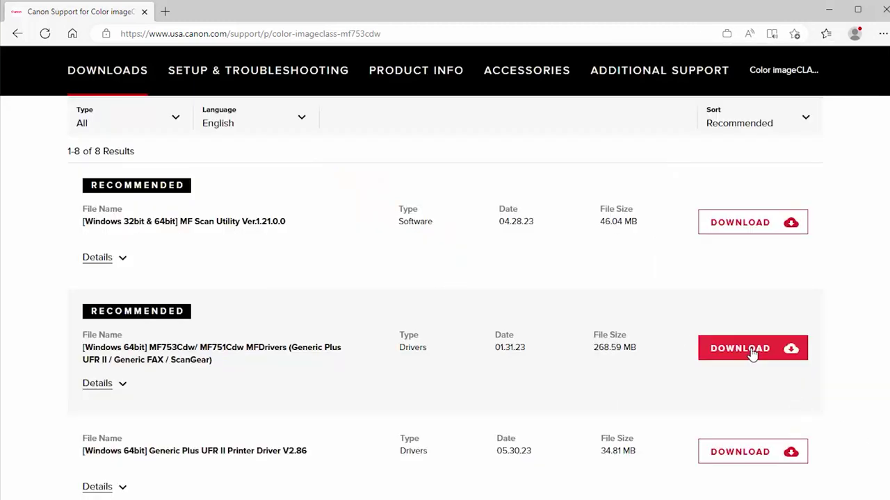
Save the 64-bit MF Drivers package MF750CMFDriverV750W64.exe and launch its installer
click(774, 356)
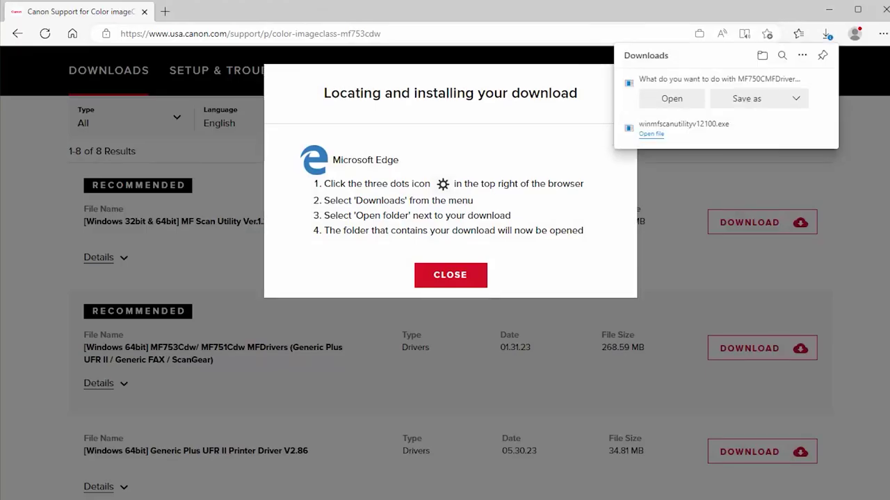
click(795, 99)
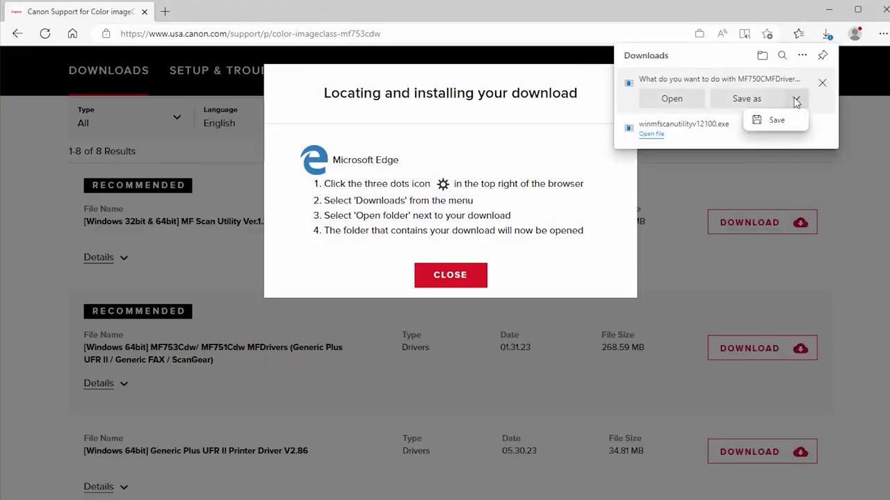
click(777, 119)
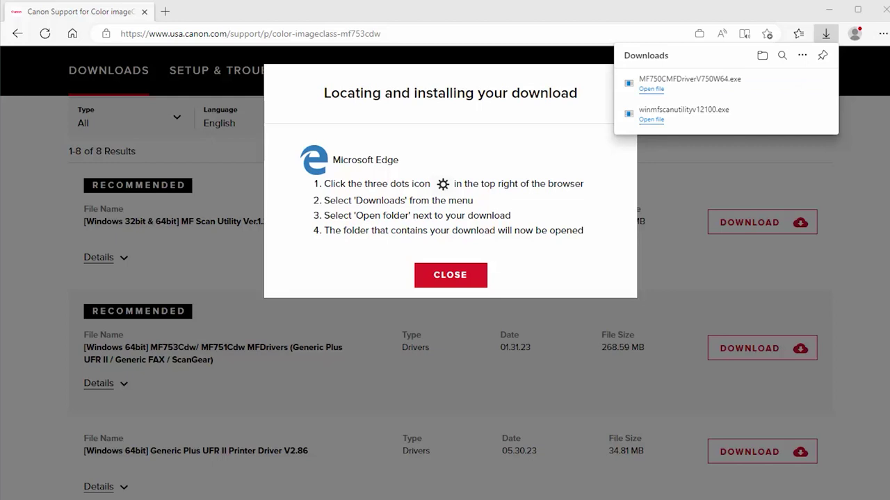
mouse_move(649, 95)
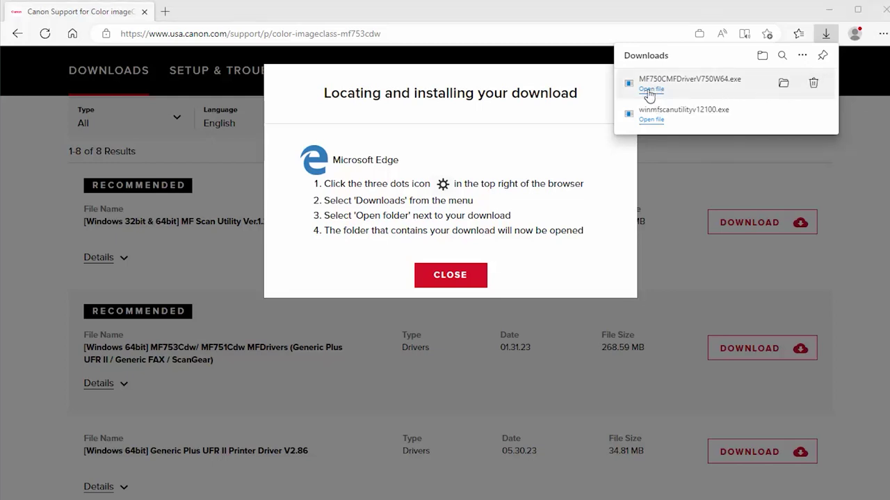
click(649, 91)
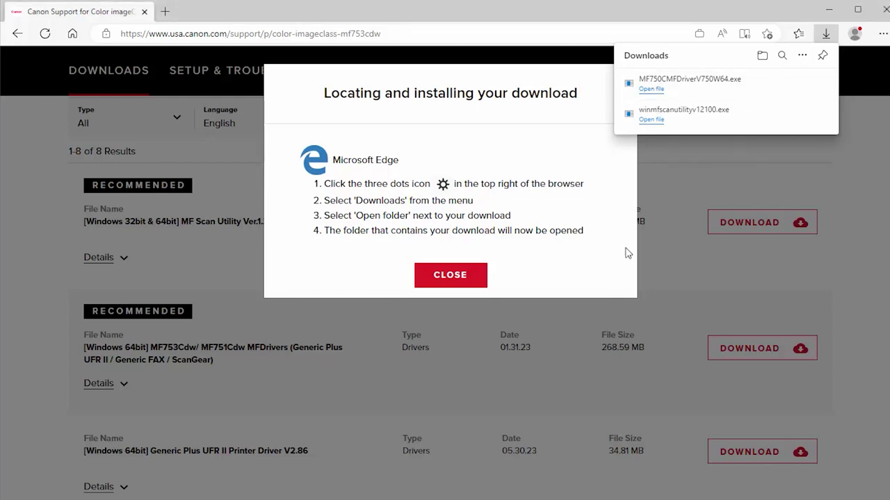
click(455, 275)
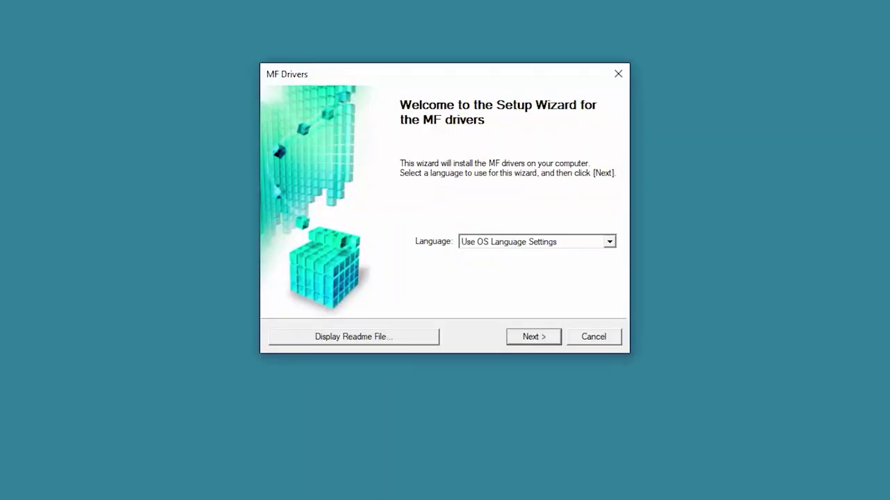
Choose Network Connection in the MF Drivers wizard and allow it through Windows Firewall
click(534, 341)
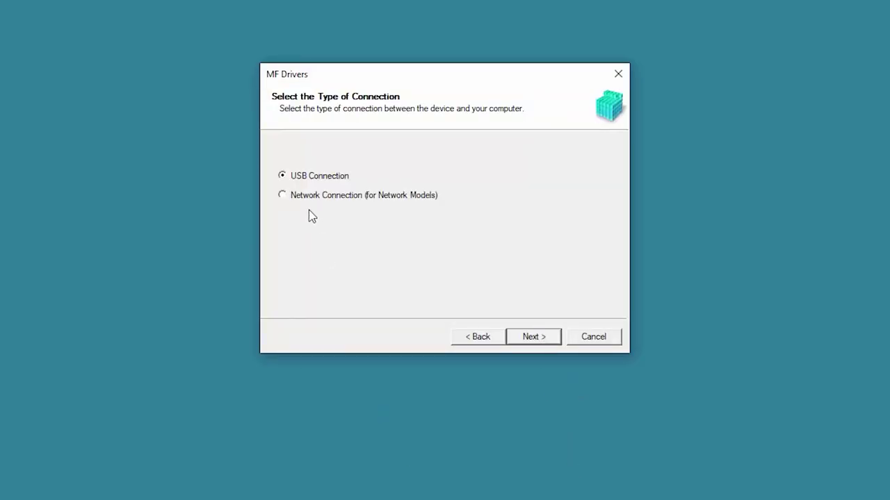
click(283, 195)
click(537, 339)
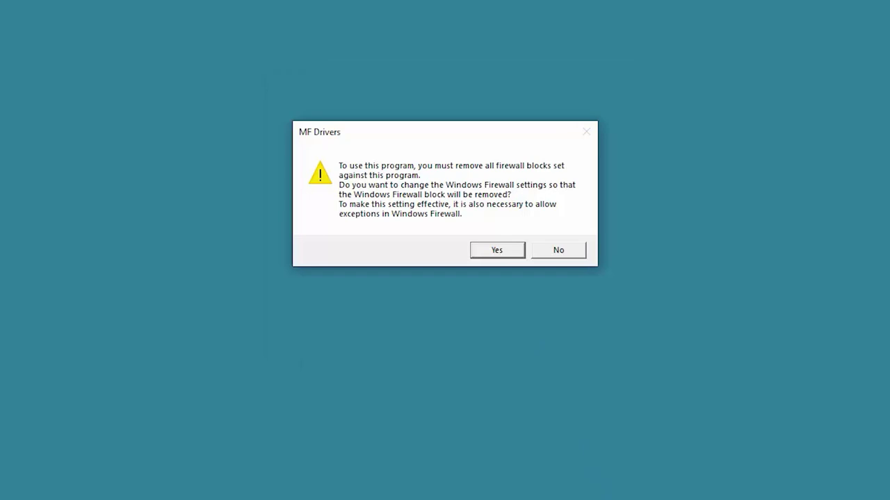
click(494, 250)
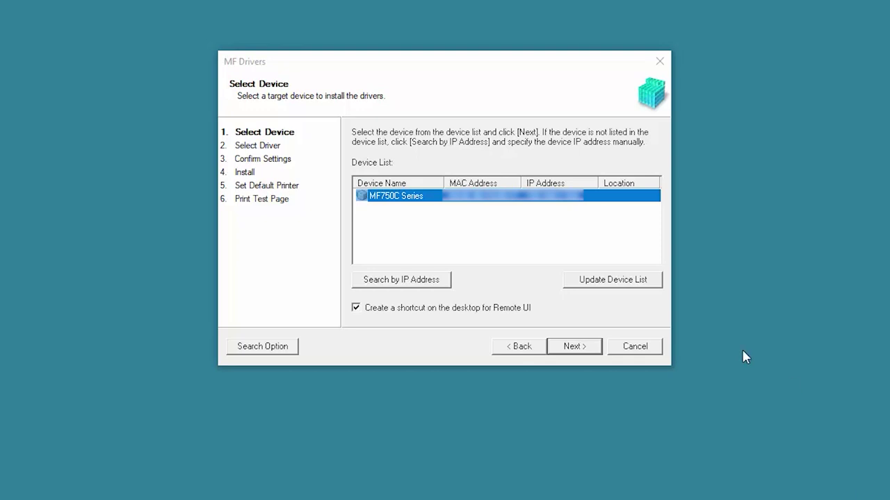
Select the MF750C Series printer and accept the default printer and fax settings
click(492, 201)
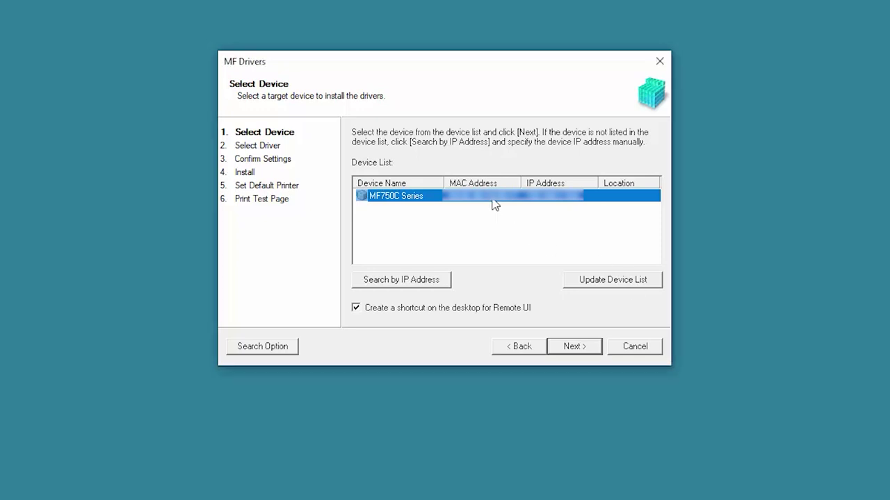
click(577, 347)
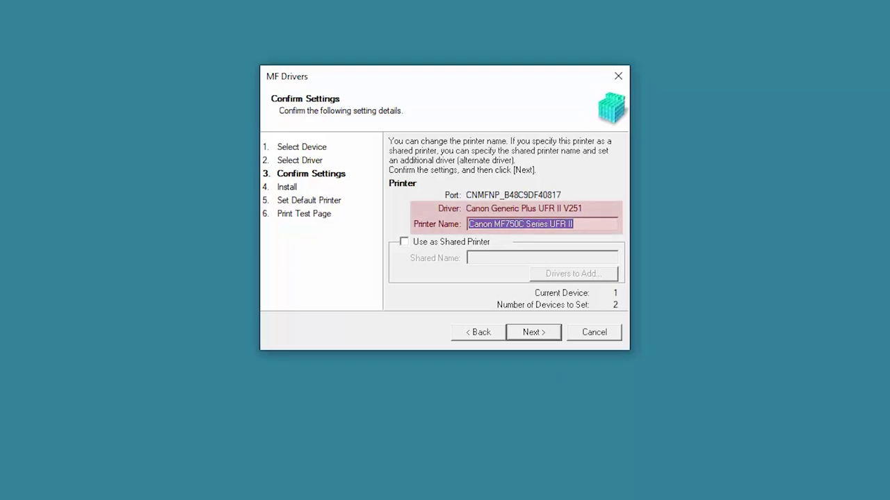
click(536, 333)
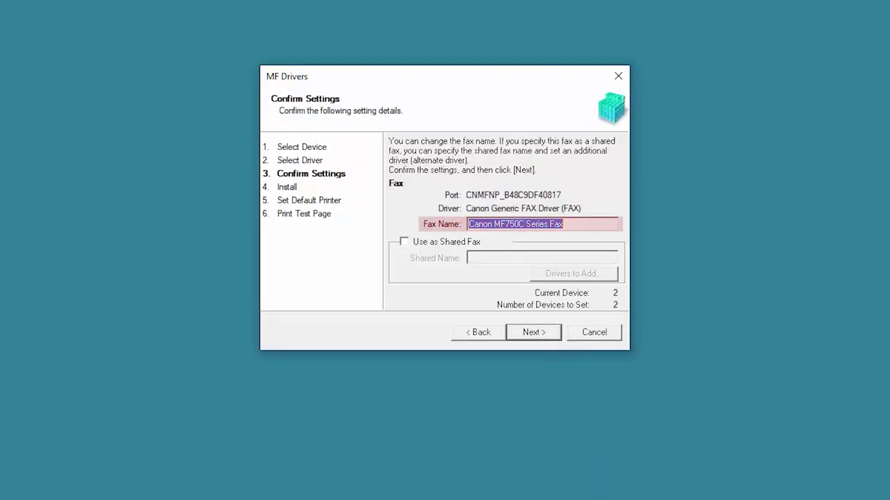
click(540, 337)
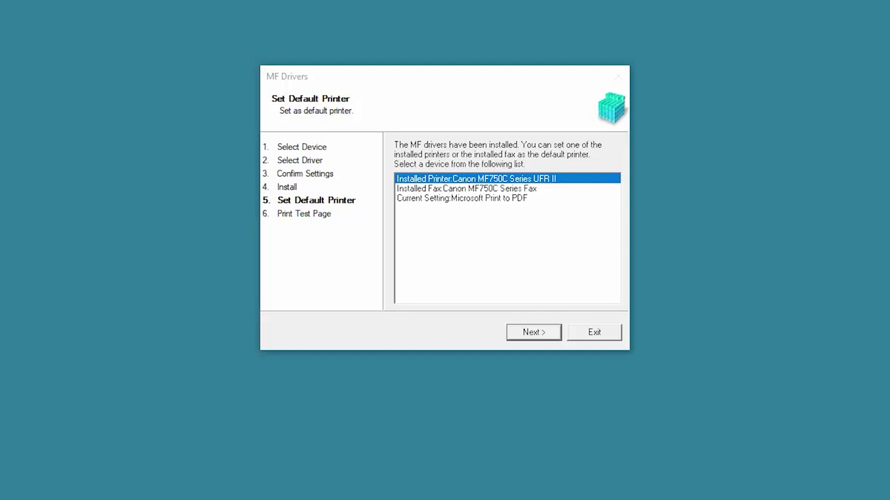
Make Canon MF750C Series UFR II the default printer, print a test page, and exit
click(568, 183)
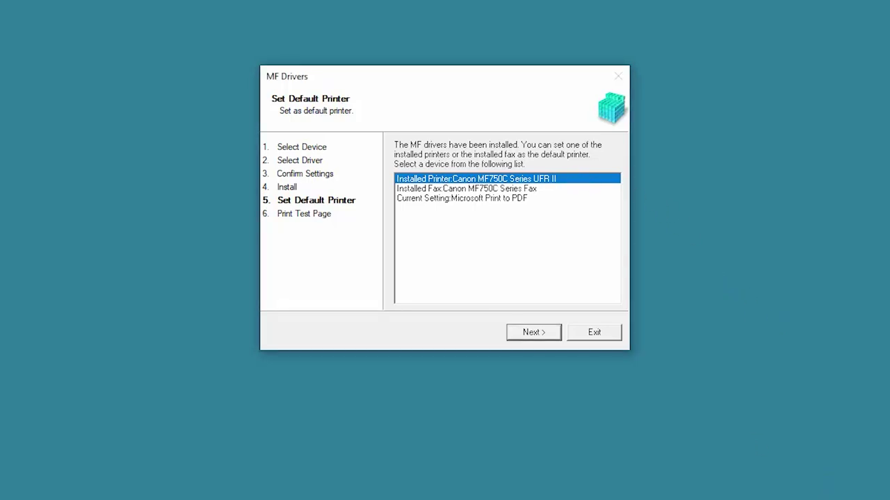
click(535, 335)
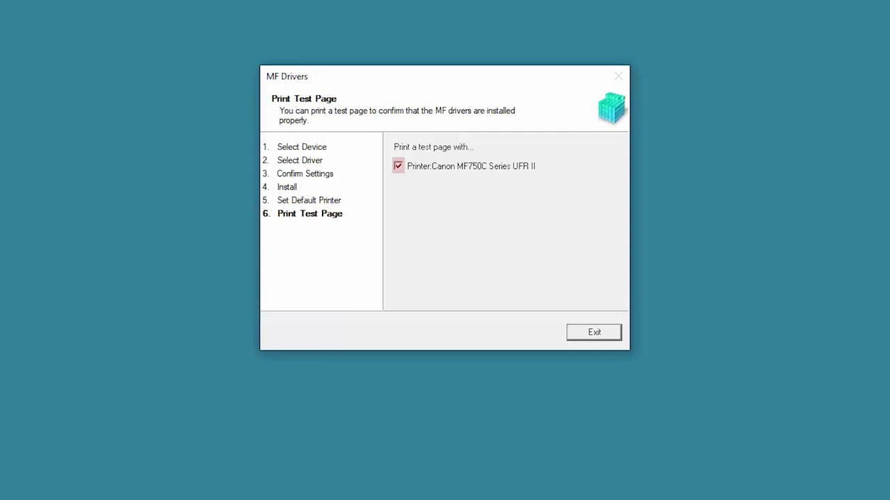
click(594, 332)
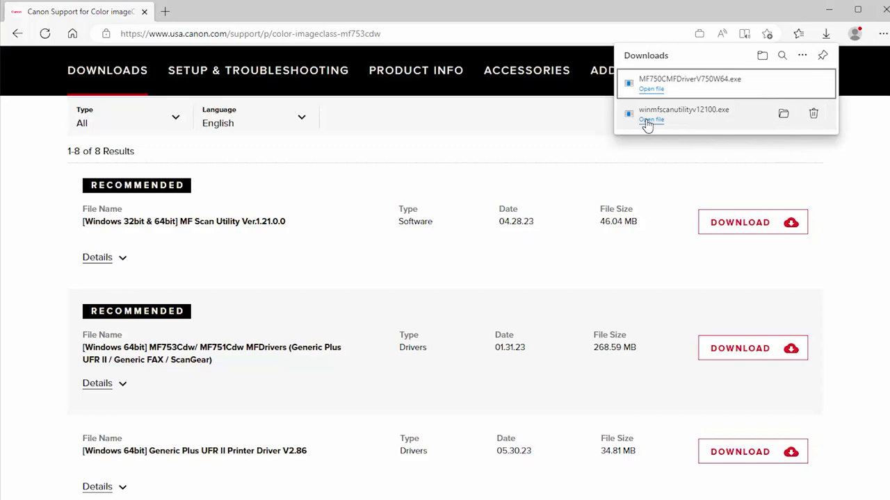
Launch winmfscanutilityv12100.exe and get past the MF Scan Utility welcome page
click(647, 121)
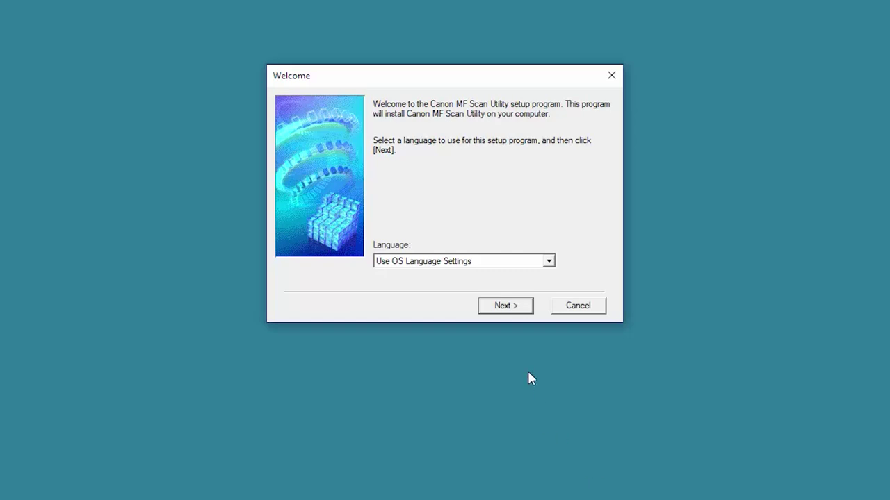
click(511, 311)
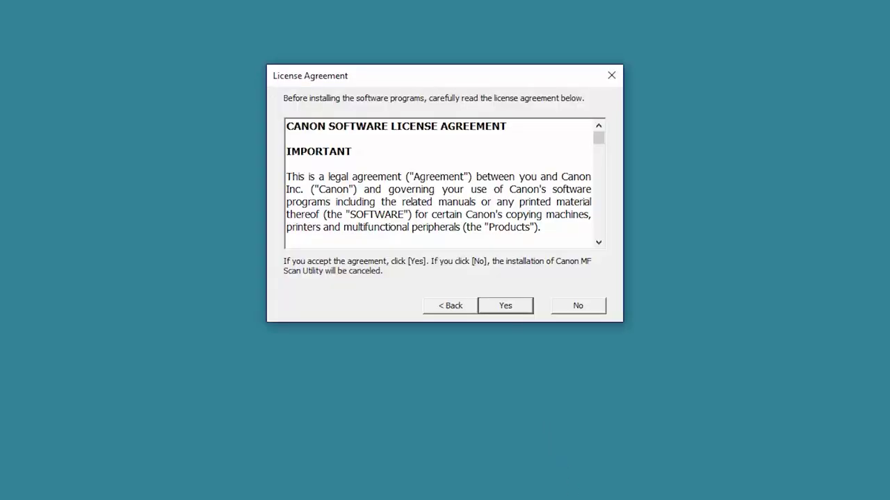